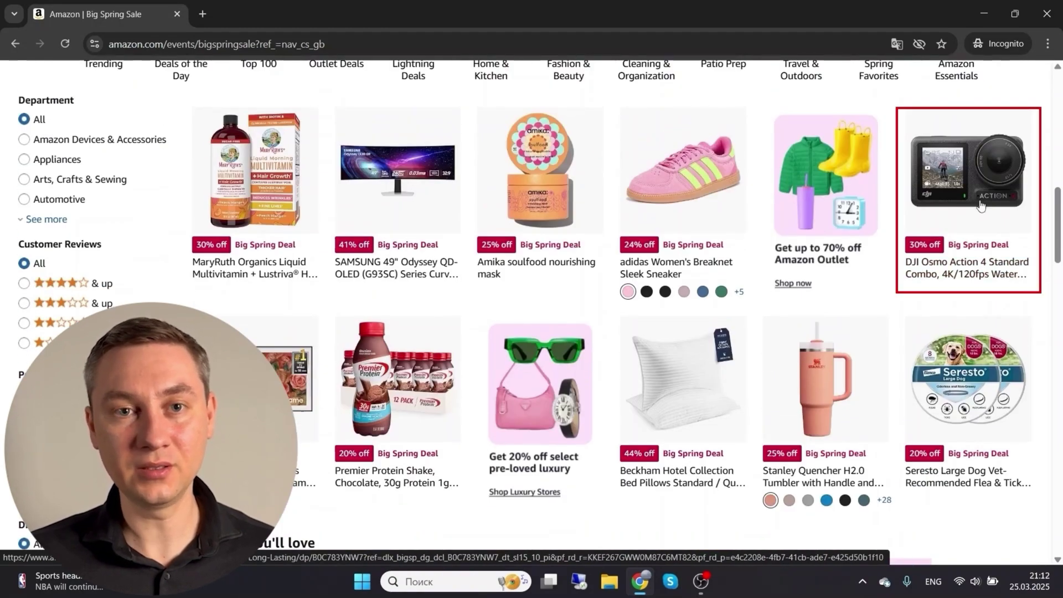
- Find the Beckham Hotel Collection bed pillows among the Big Spring Sale deals and open their listing in a separate tab
scroll(979, 206, down, 2)
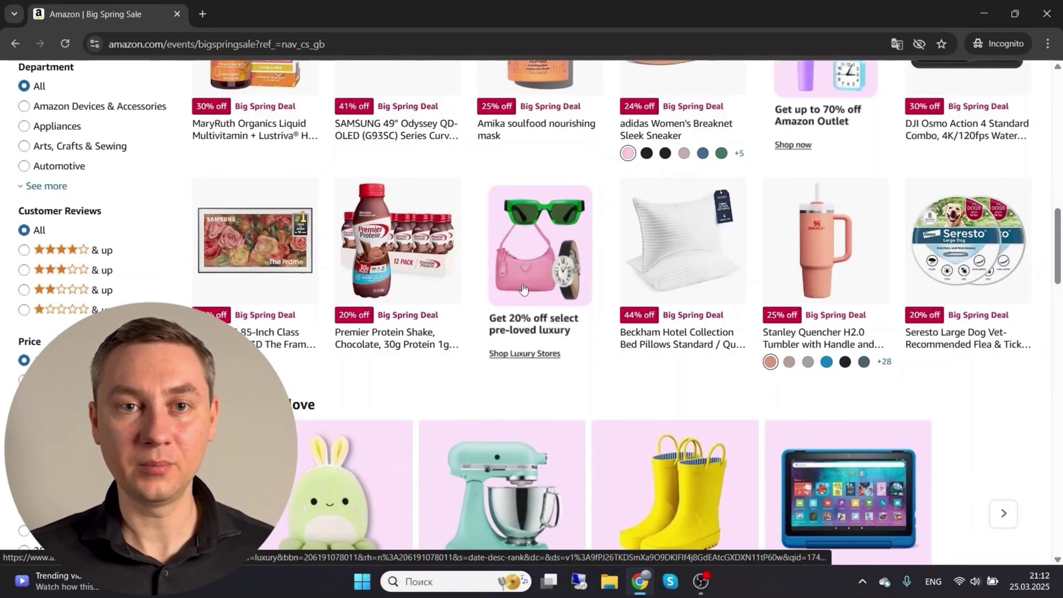
middle_click(682, 288)
click(299, 14)
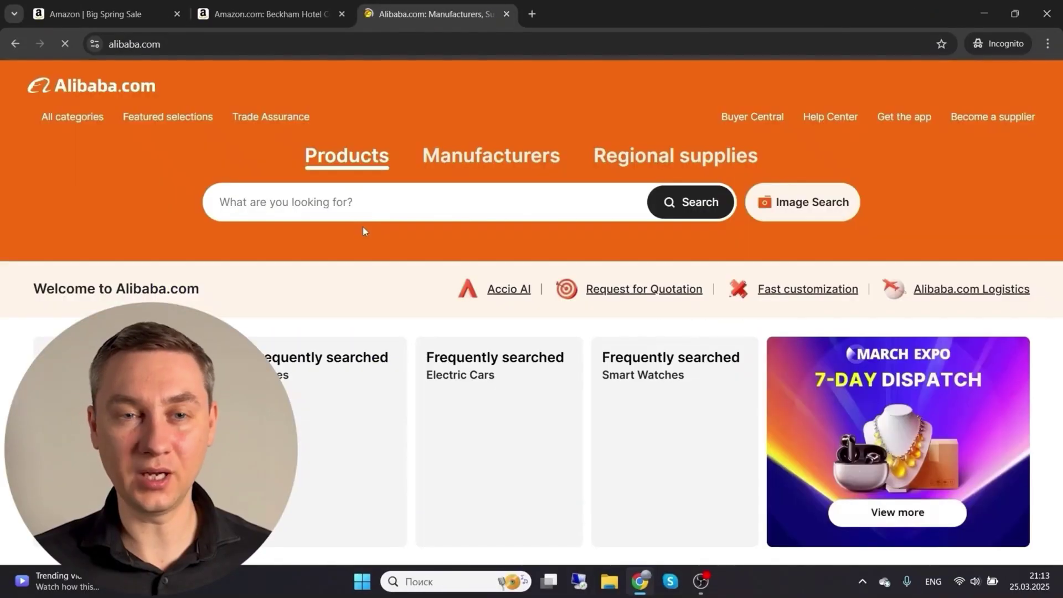
- Search Alibaba for "memory foam pillows" and check the unit price of the cooling bamboo shredded memory foam pillow
text(memory foam)
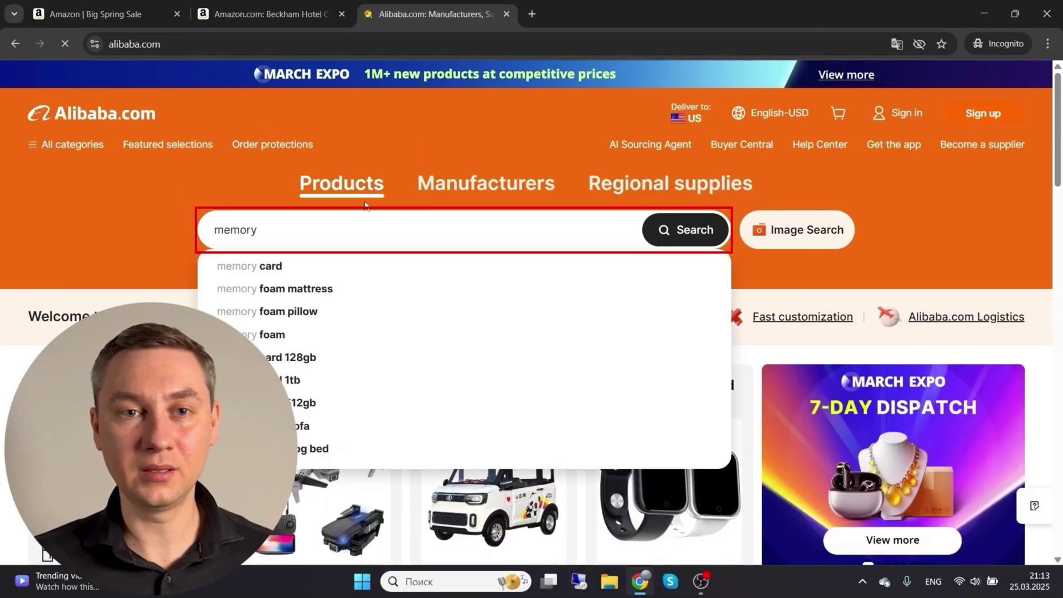
text( pillows)
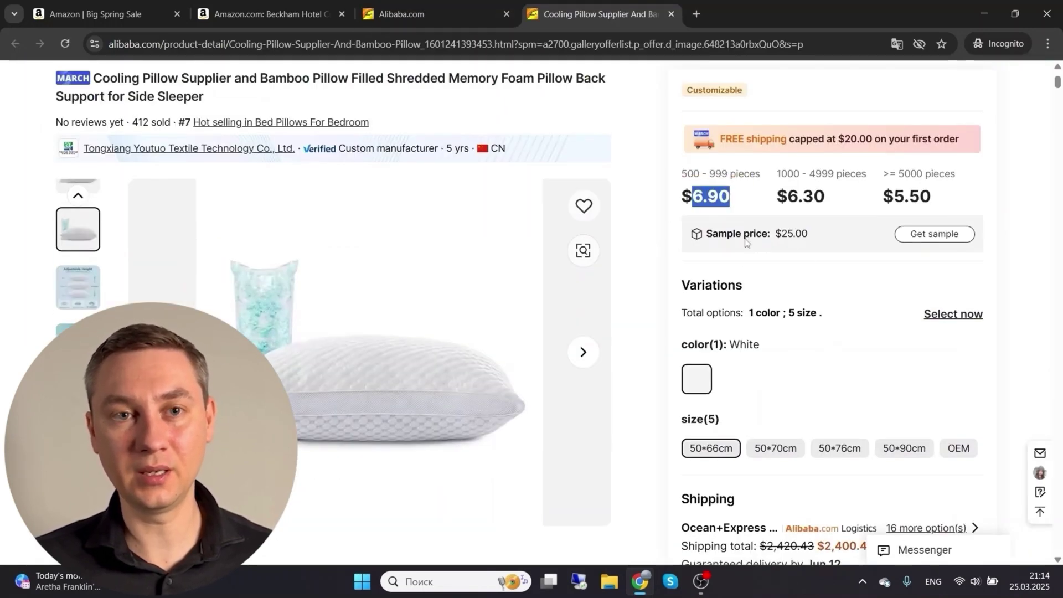
click(840, 448)
click(1039, 90)
double_click(711, 196)
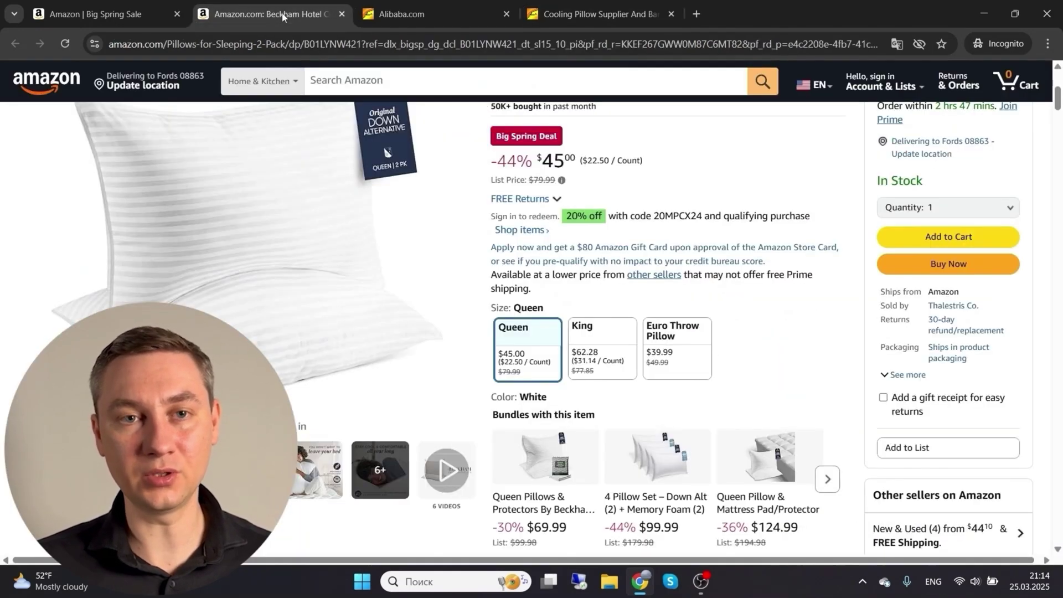
- Copy the ASIN B01LYNW421 from the Amazon pillow listing's address and look it up in the Revenue Calculator
click(282, 15)
scroll(647, 299, up, 4)
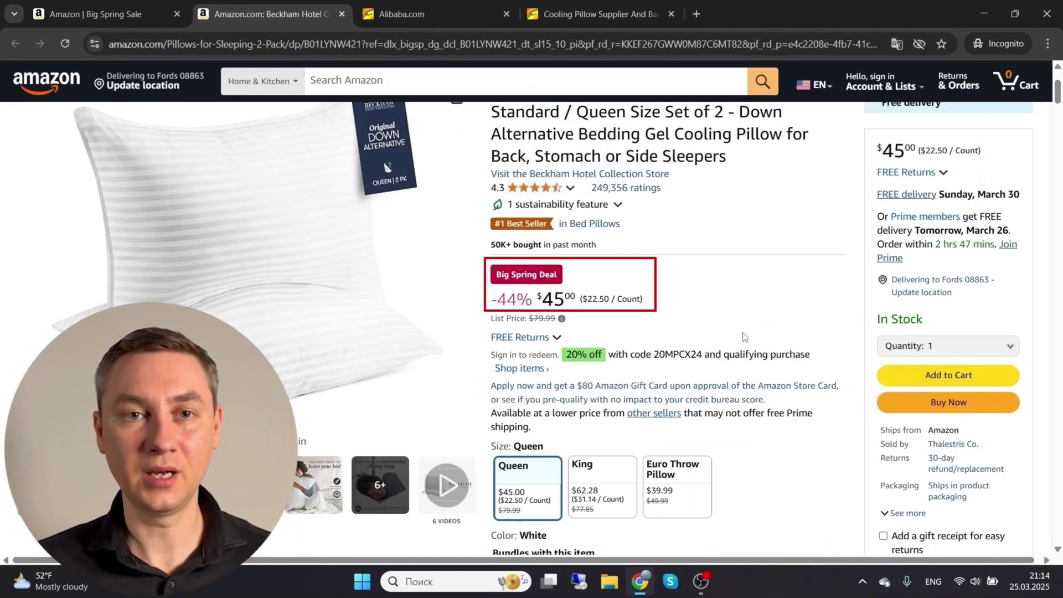
click(388, 48)
double_click(388, 47)
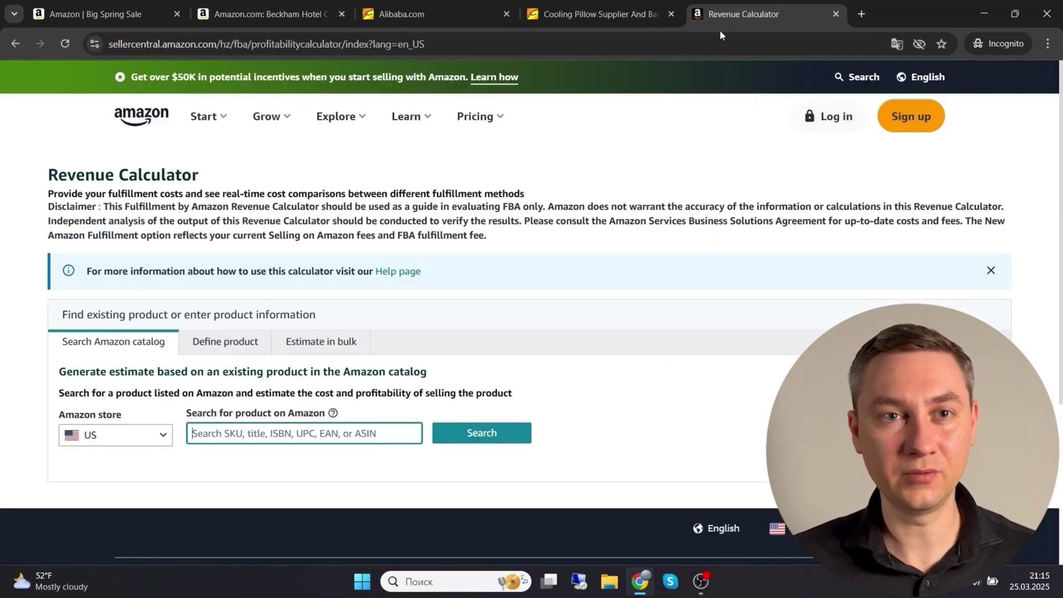
scroll(307, 328, down, 5)
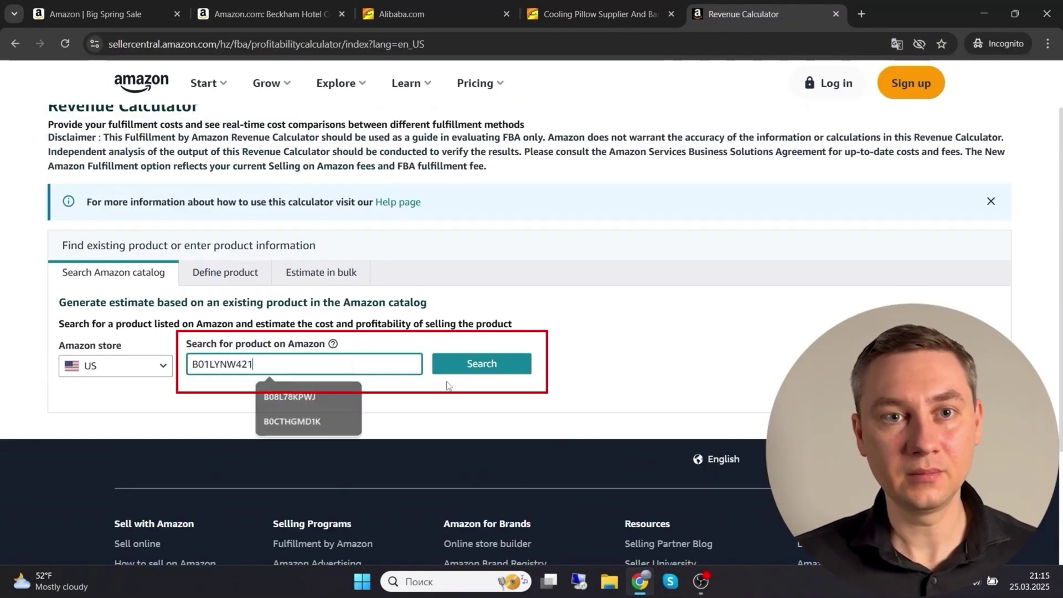
key(Return)
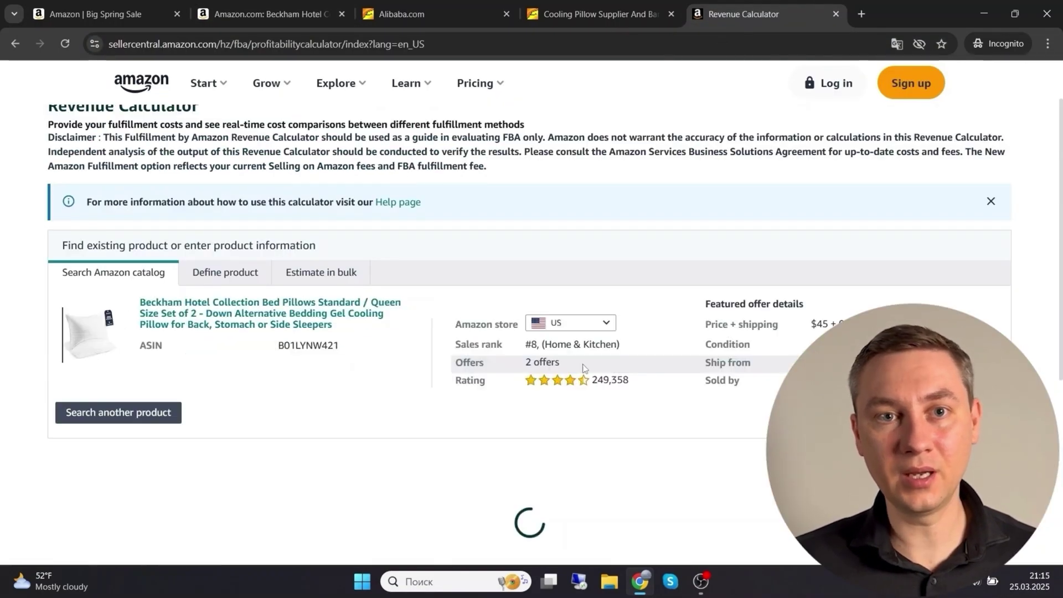
- Examine the pillows' Amazon fees, fulfillment cost, storage cost and inbounding cost under Amazon Fulfillment
scroll(469, 301, down, 4)
scroll(7, 283, down, 1)
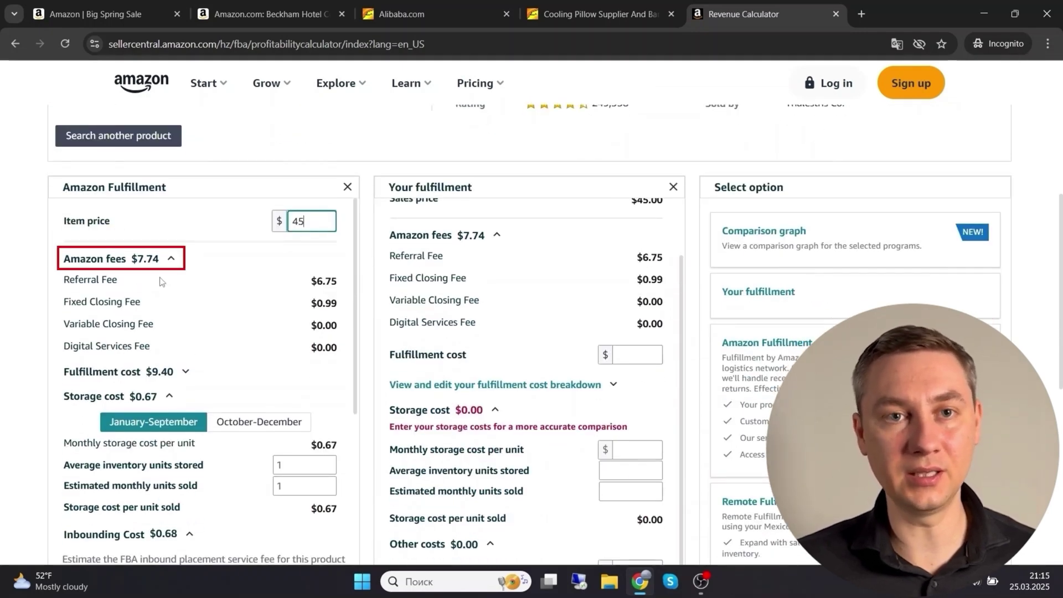
scroll(137, 291, down, 1)
scroll(134, 310, up, 1)
scroll(153, 299, down, 1)
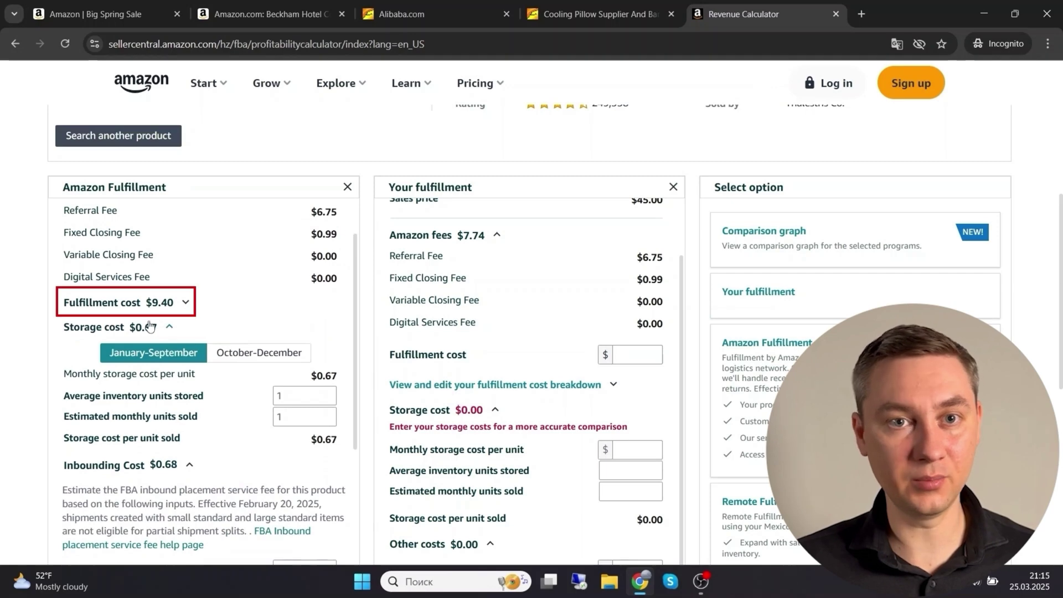
scroll(155, 323, down, 7)
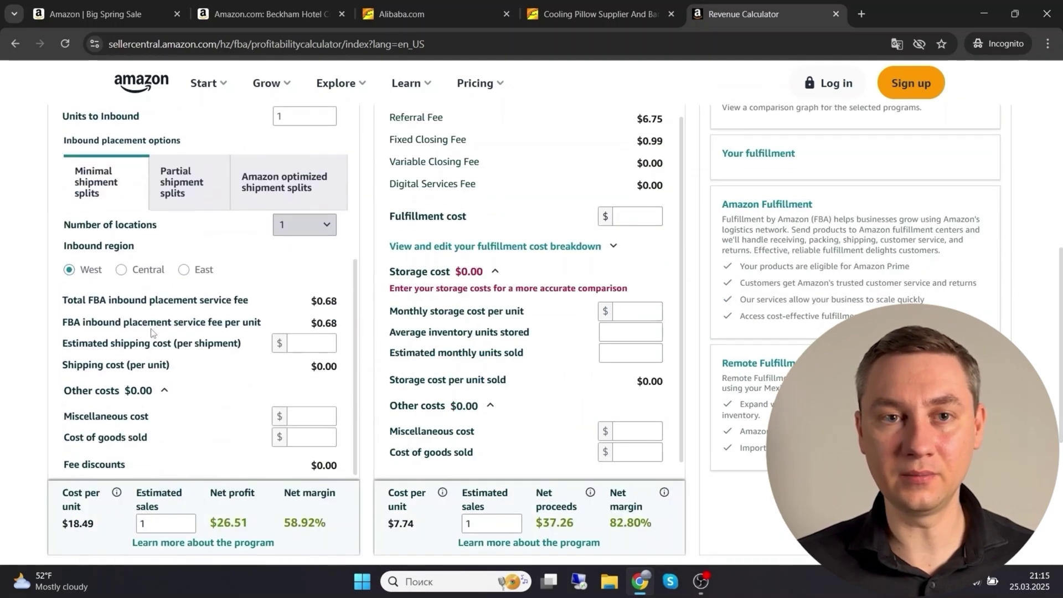
- Check the Alibaba pillow supplier's page again and examine the pillows' net profit and net margin in the Revenue Calculator
click(266, 14)
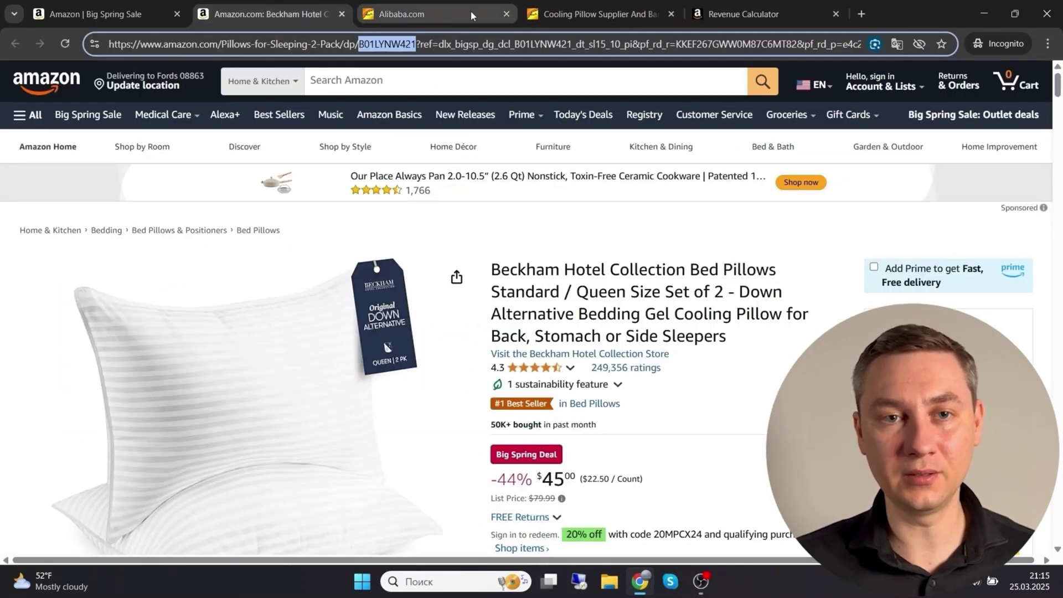
click(596, 14)
click(742, 14)
scroll(313, 323, down, 2)
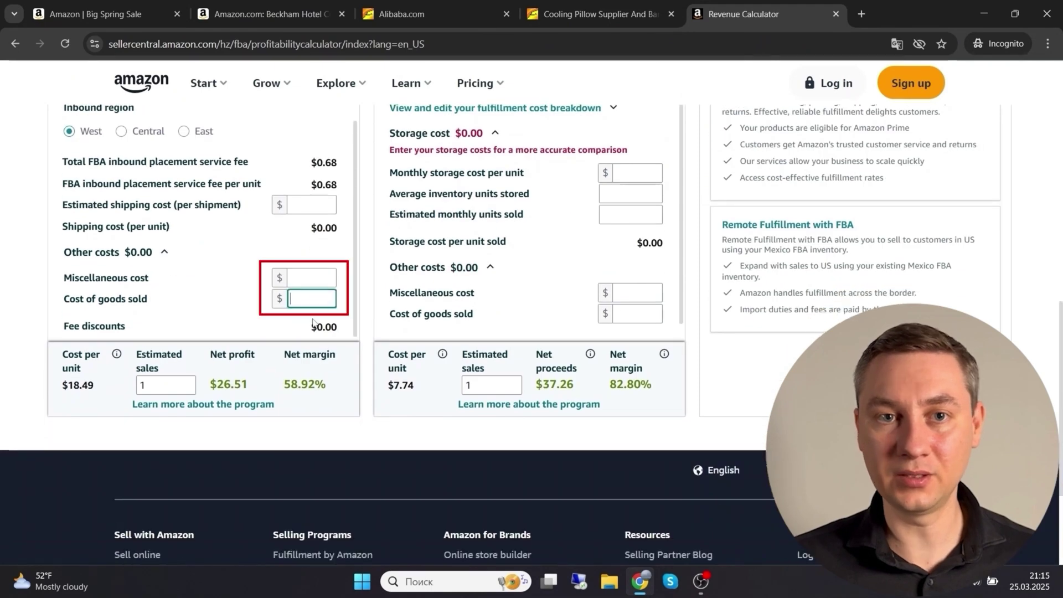
mouse_move(210, 385)
mouse_down()
mouse_move(256, 396)
mouse_move(331, 391)
mouse_up()
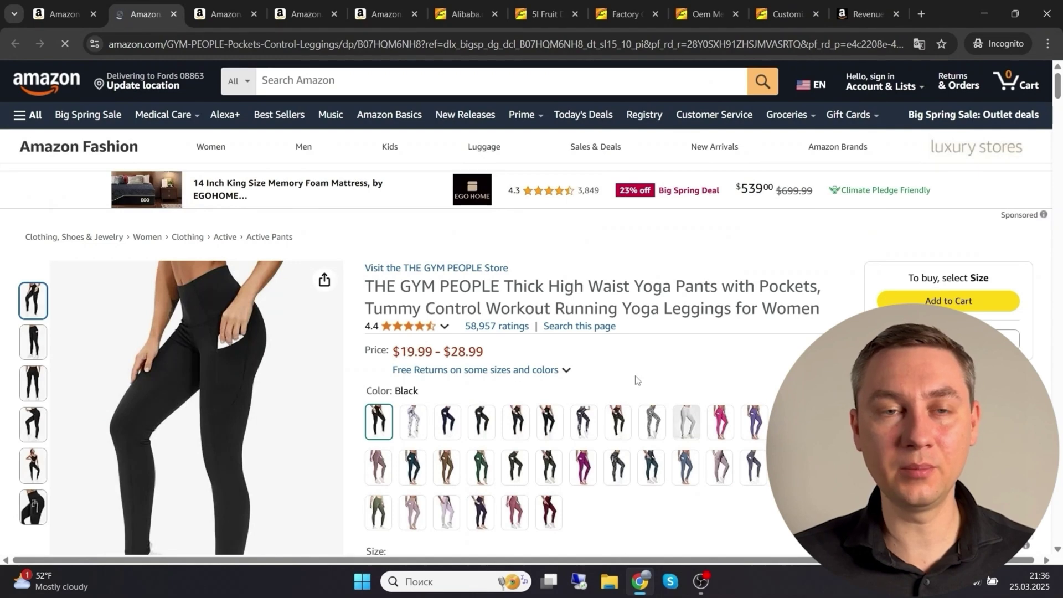
- Review THE GYM PEOPLE yoga pants listing on Amazon and choose the Medium size
scroll(388, 332, down, 2)
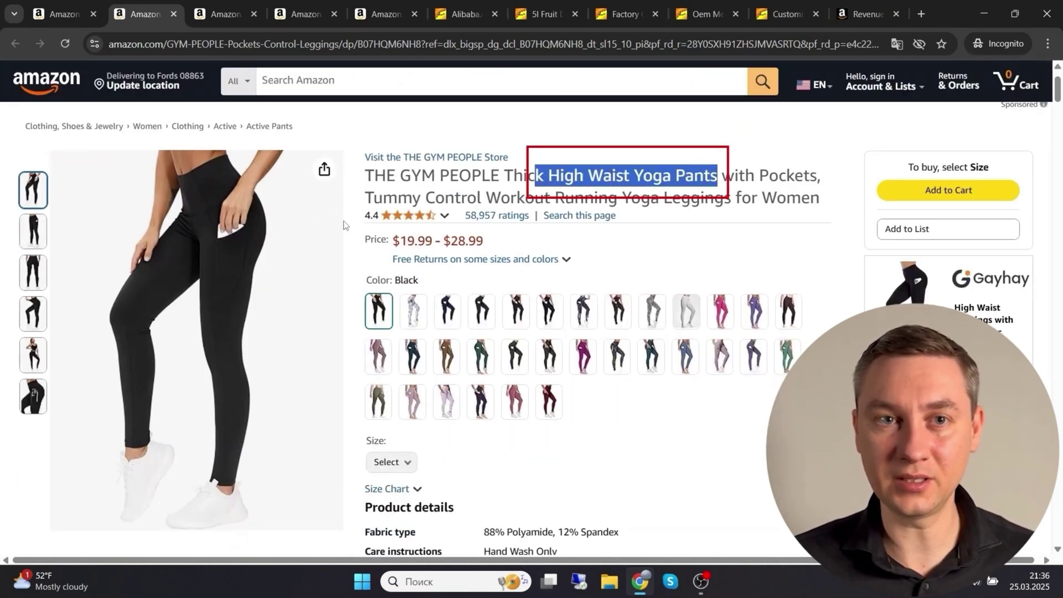
scroll(421, 333, down, 3)
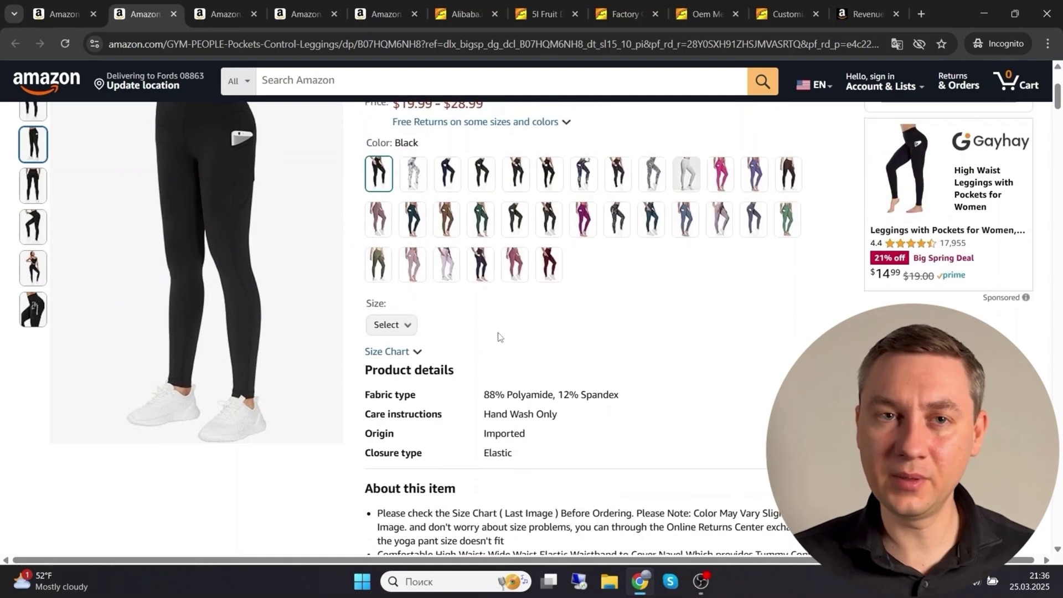
scroll(500, 337, up, 1)
scroll(184, 215, up, 1)
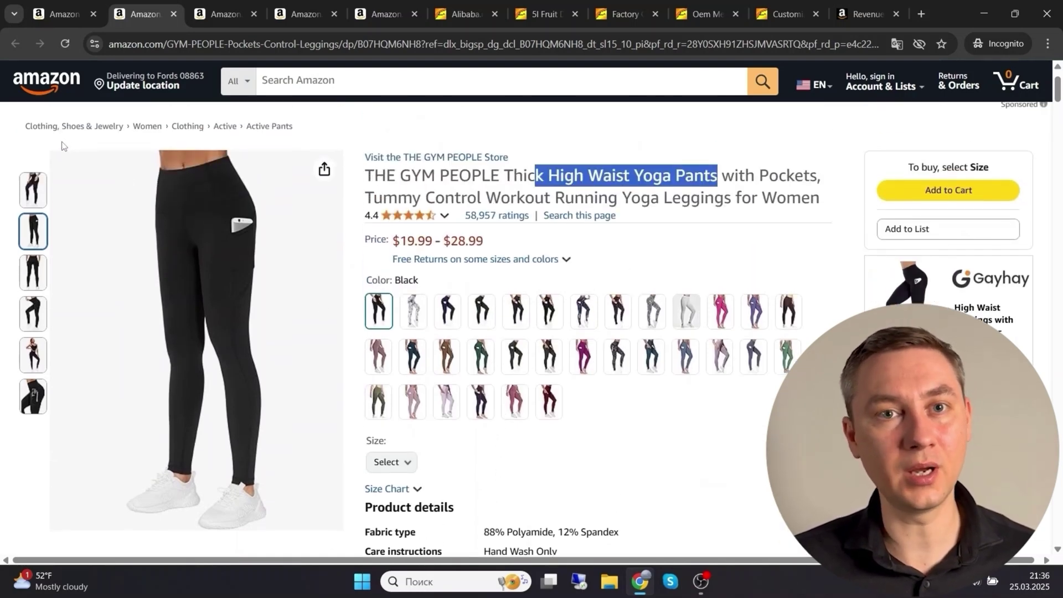
click(392, 462)
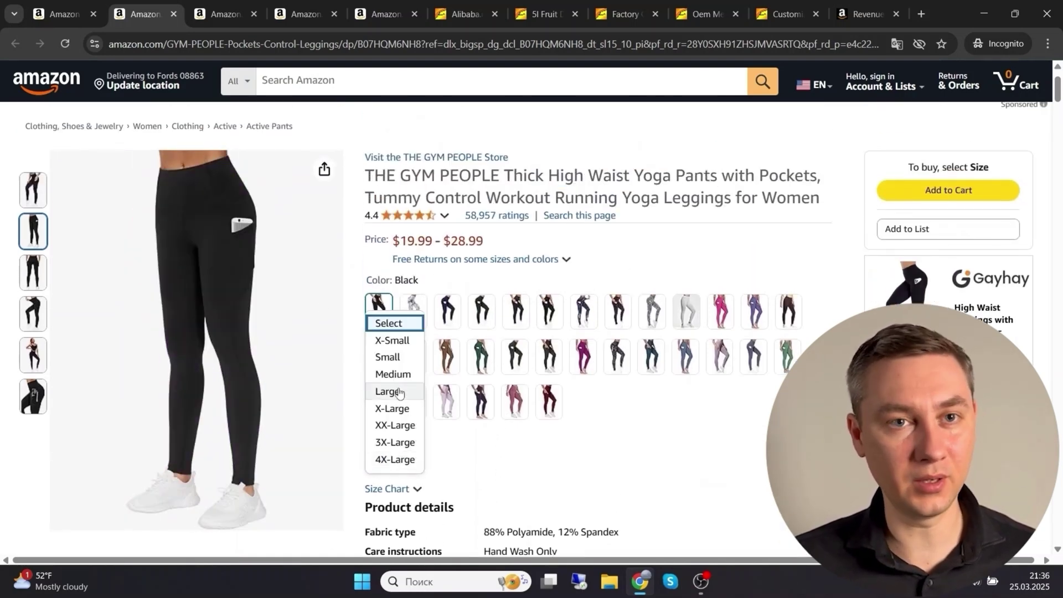
click(391, 374)
- Examine the yoga pants' Amazon fees, other costs, net profit and net margin in the Revenue Calculator
scroll(701, 463, down, 2)
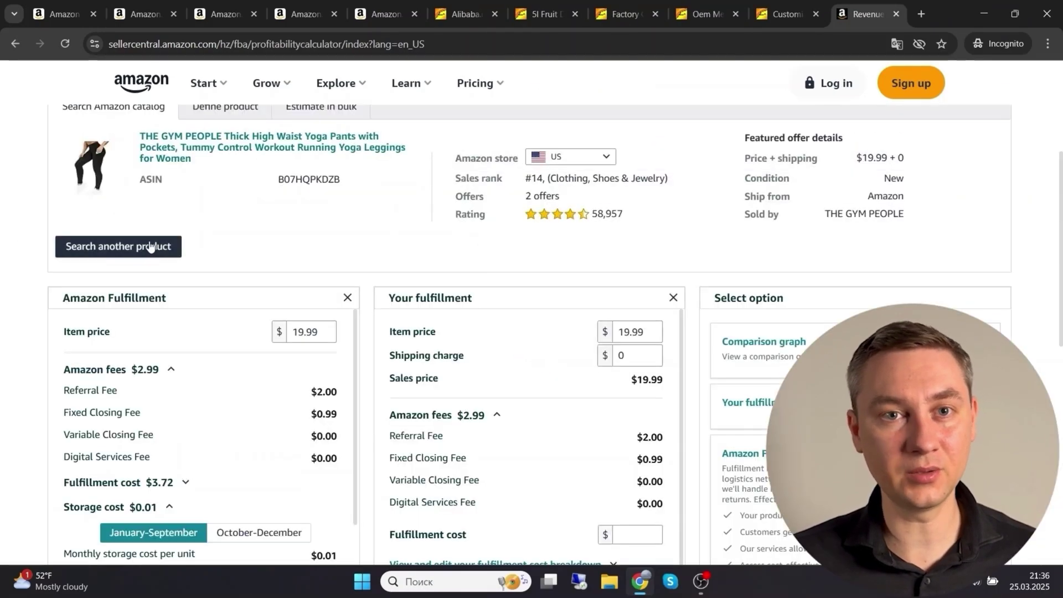
scroll(183, 302, down, 8)
scroll(173, 297, down, 3)
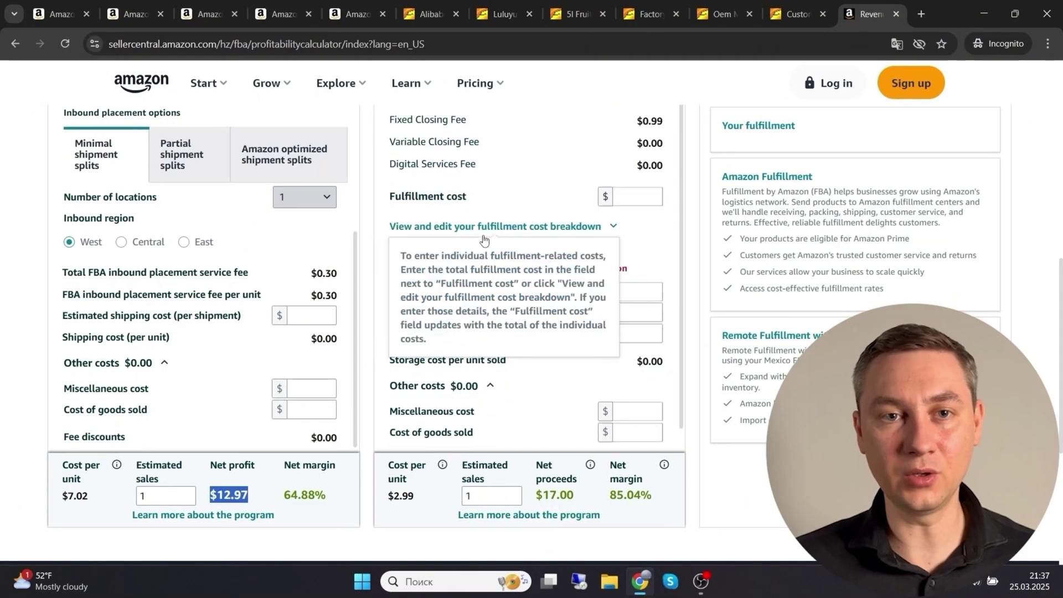
scroll(316, 267, down, 4)
scroll(316, 267, up, 4)
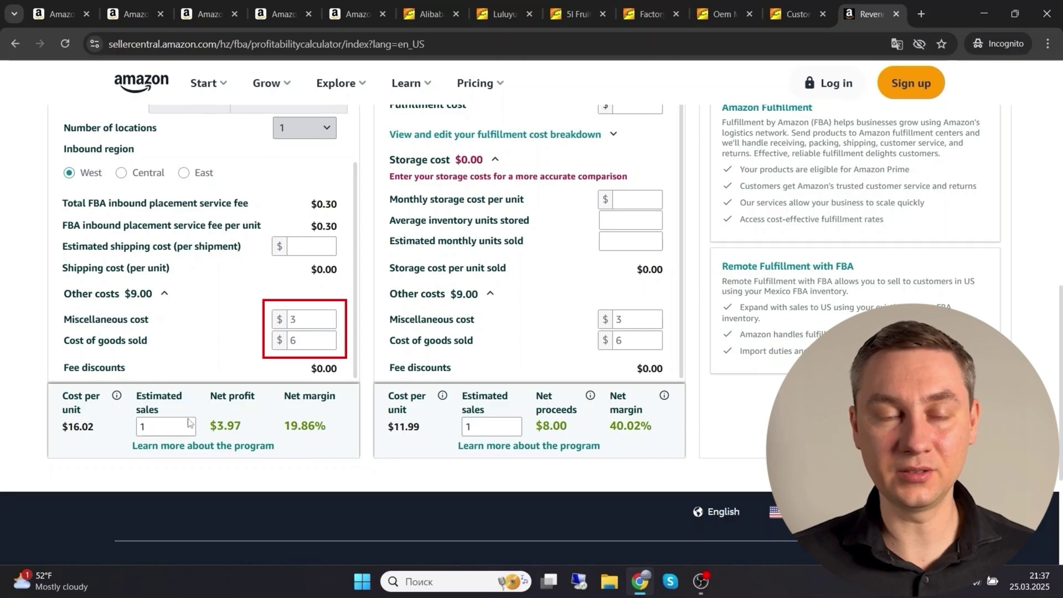
drag(216, 426, 241, 428)
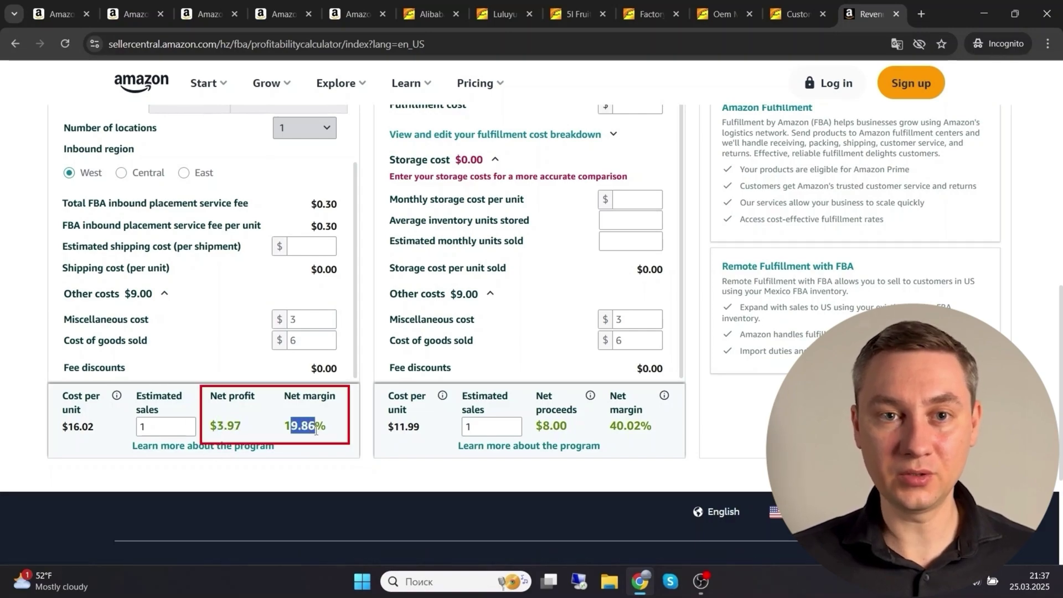
scroll(223, 433, up, 4)
scroll(327, 399, down, 4)
scroll(342, 310, up, 6)
- Check the past-month sales and the list price on the yoga pants' Amazon listing
click(144, 20)
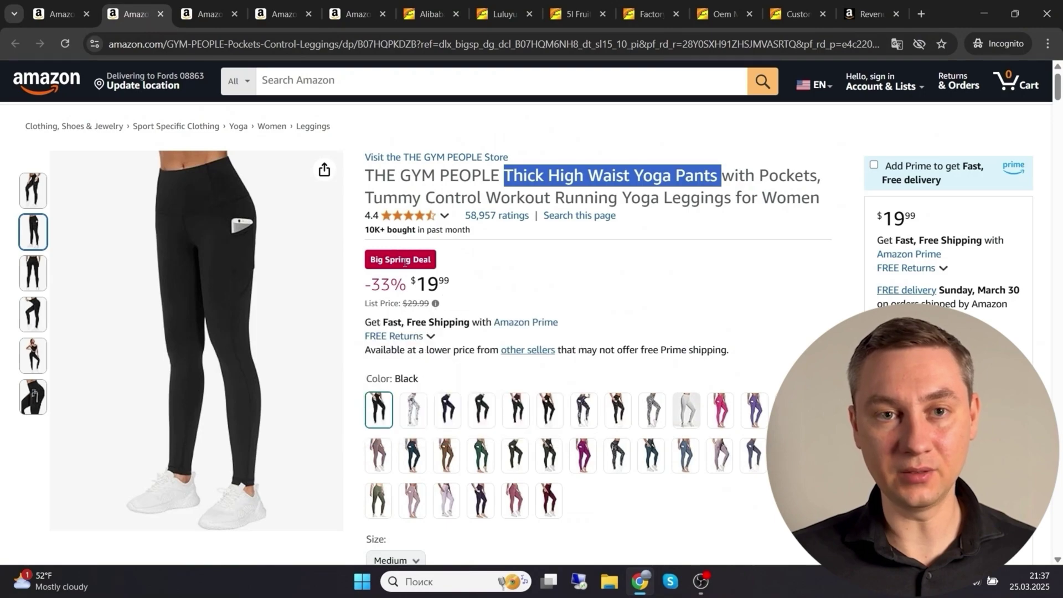
drag(365, 230, 443, 232)
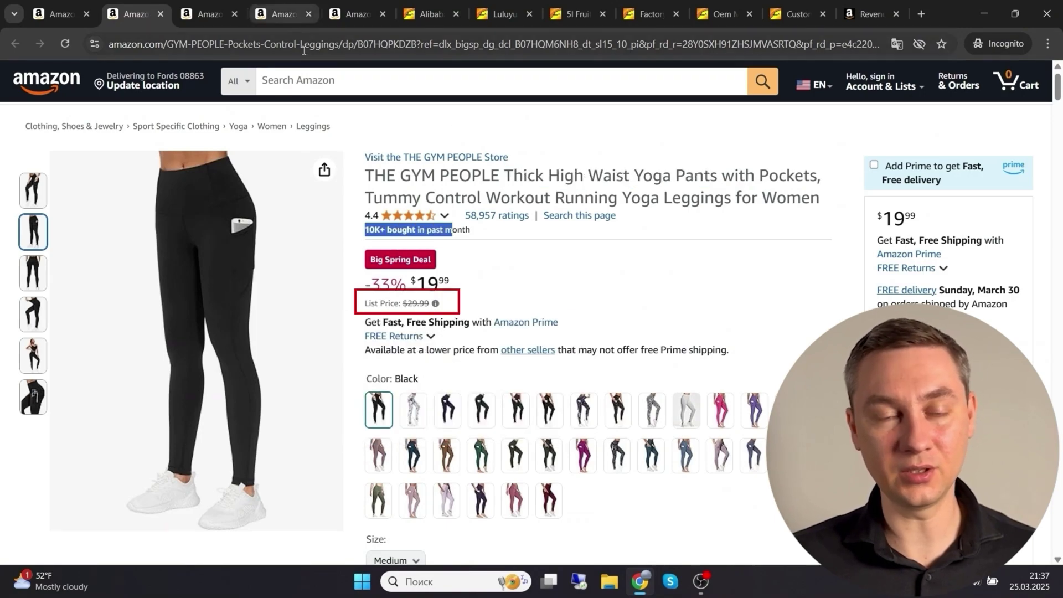
click(280, 13)
- Set the yoga pants' item price to 29.99 under Amazon Fulfillment and review the net profit and net margin
click(873, 14)
click(298, 123)
key(BackSpace)
text(29.99)
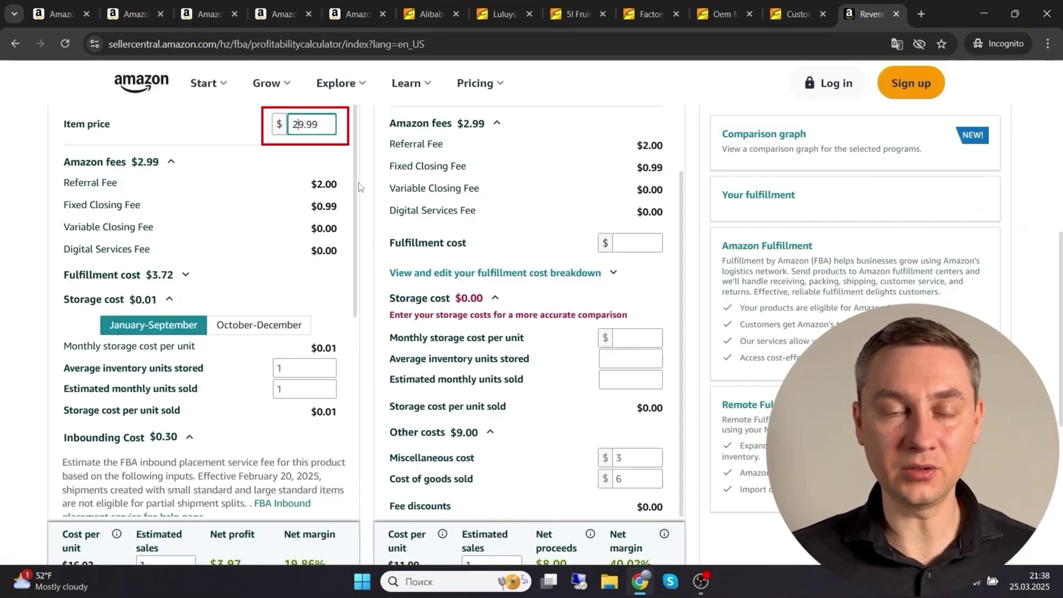
scroll(230, 345, down, 4)
drag(211, 359, 333, 368)
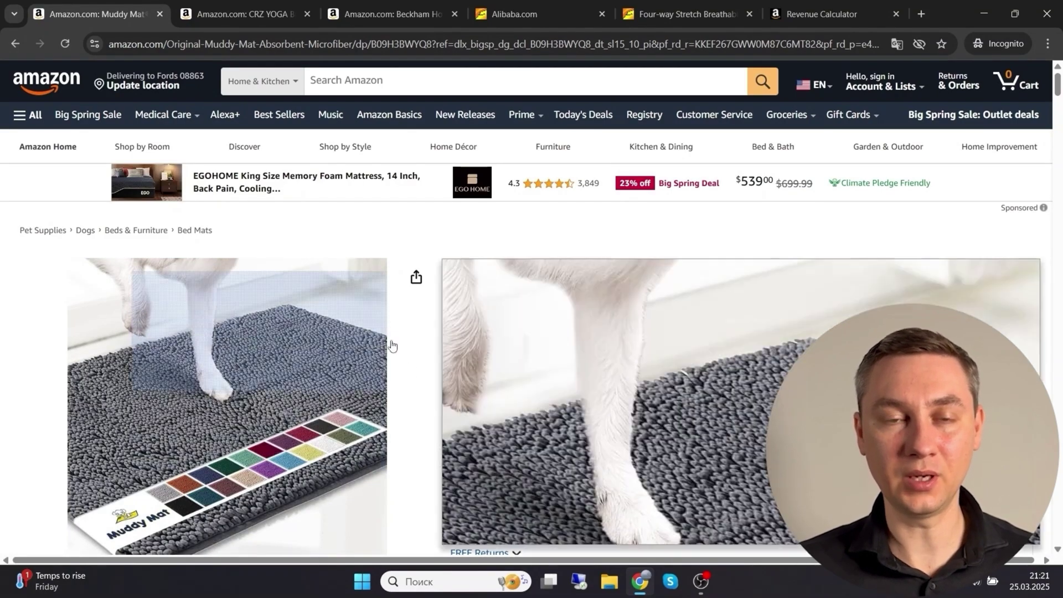
- Review the Muddy Mat listing on Amazon and the size prices of the chenille door mat on Alibaba
scroll(423, 334, down, 5)
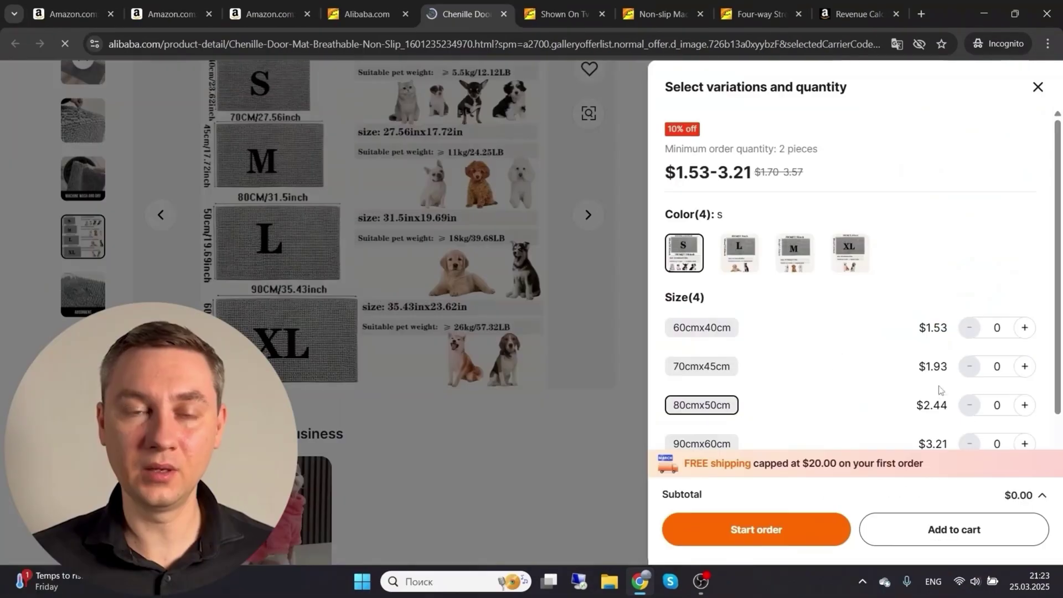
scroll(942, 360, down, 2)
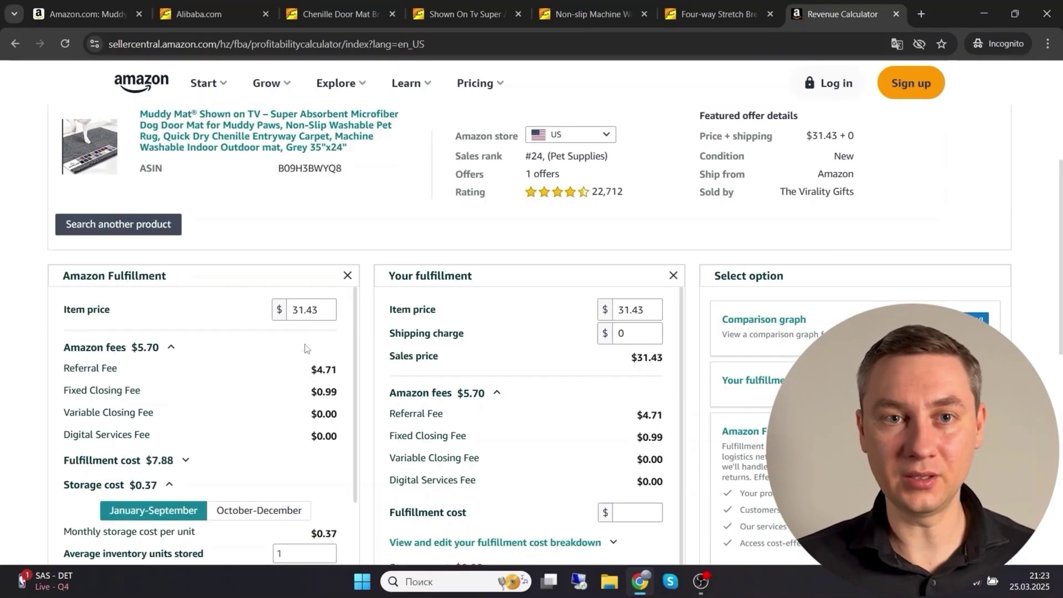
- Choose the 19" x 30" size on the Muddy Mat's Amazon listing and try several of its color variants
click(89, 14)
scroll(610, 305, down, 5)
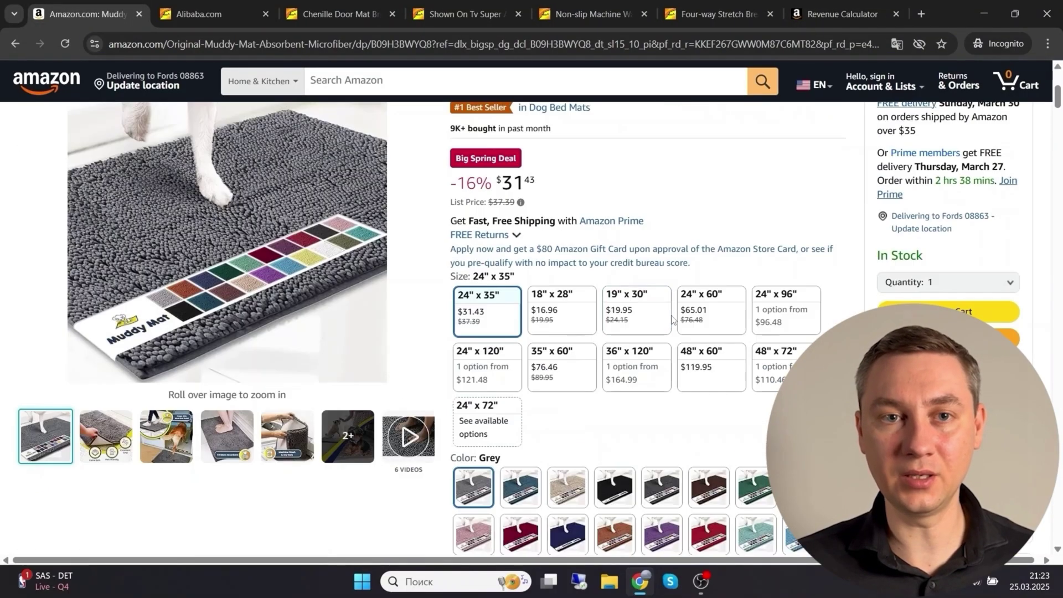
click(637, 311)
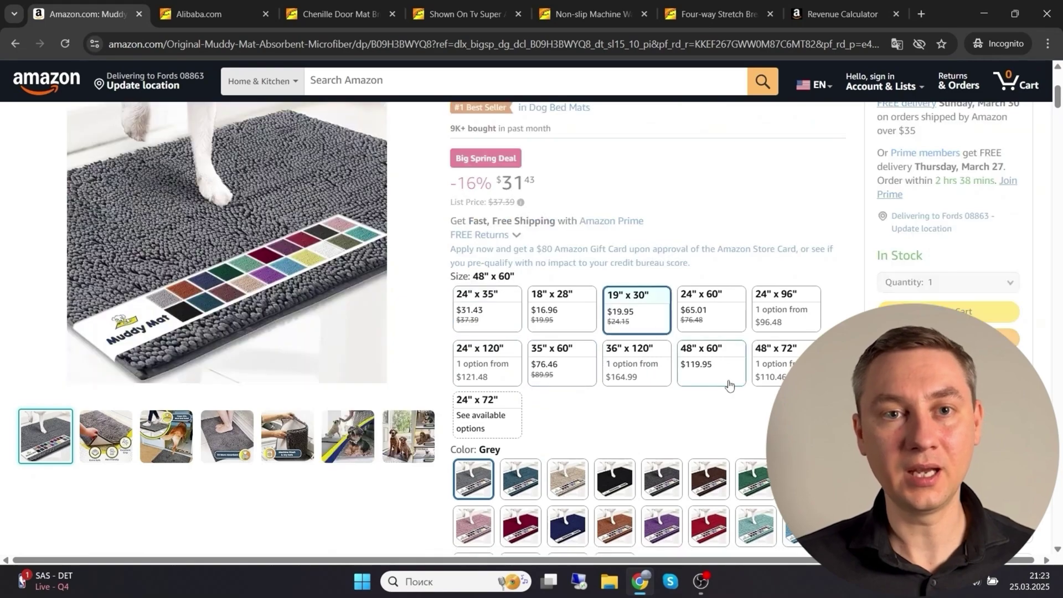
scroll(624, 427, down, 2)
click(709, 426)
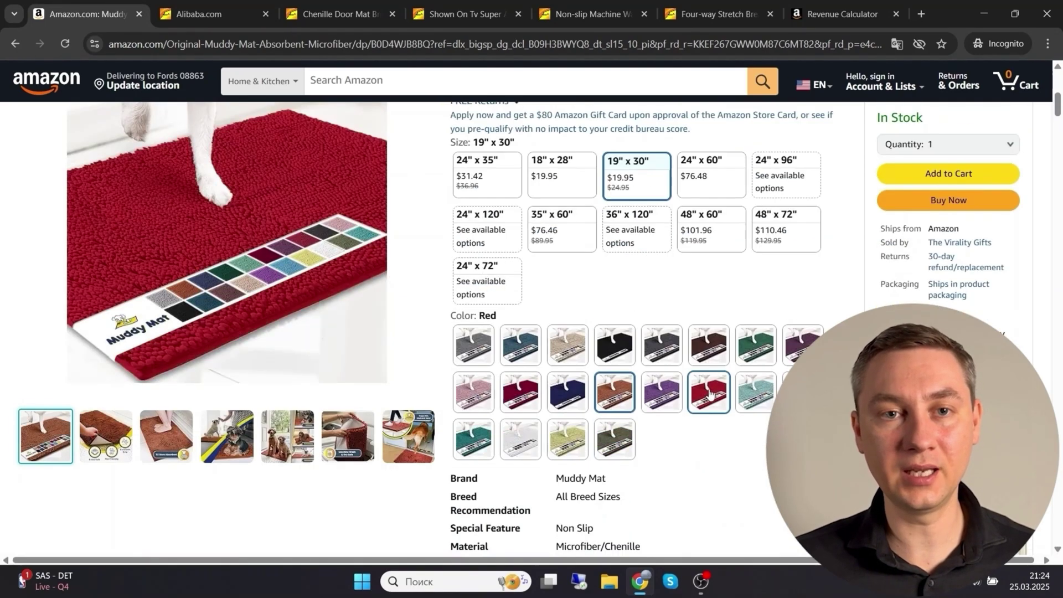
scroll(720, 388, down, 4)
click(755, 325)
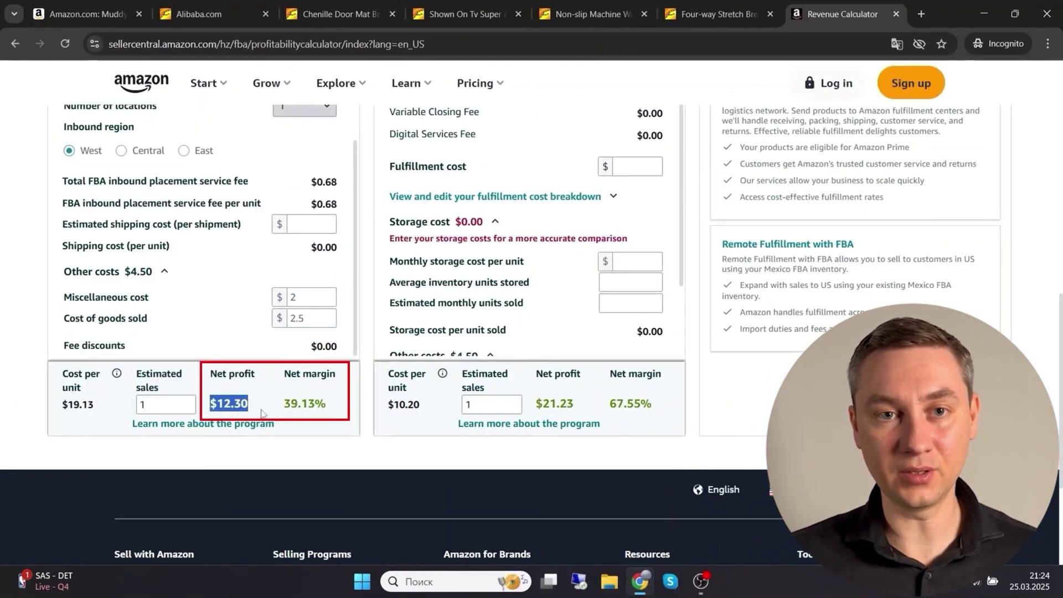
- Examine the Muddy Mat's net margin and cost breakdown under Amazon Fulfillment in the Revenue Calculator
drag(285, 407, 336, 411)
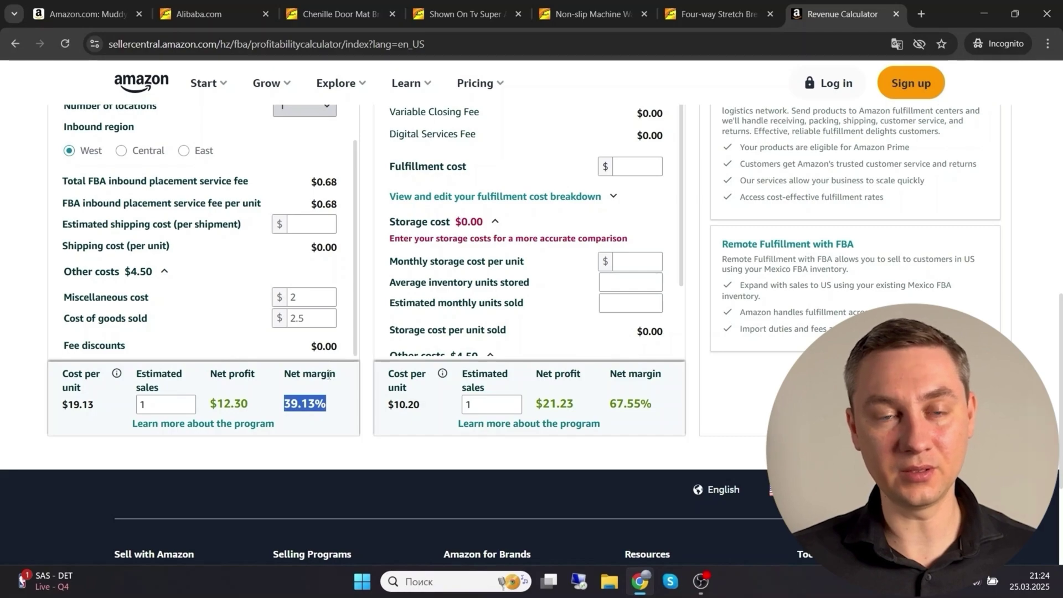
scroll(331, 348, up, 1)
scroll(332, 348, up, 1)
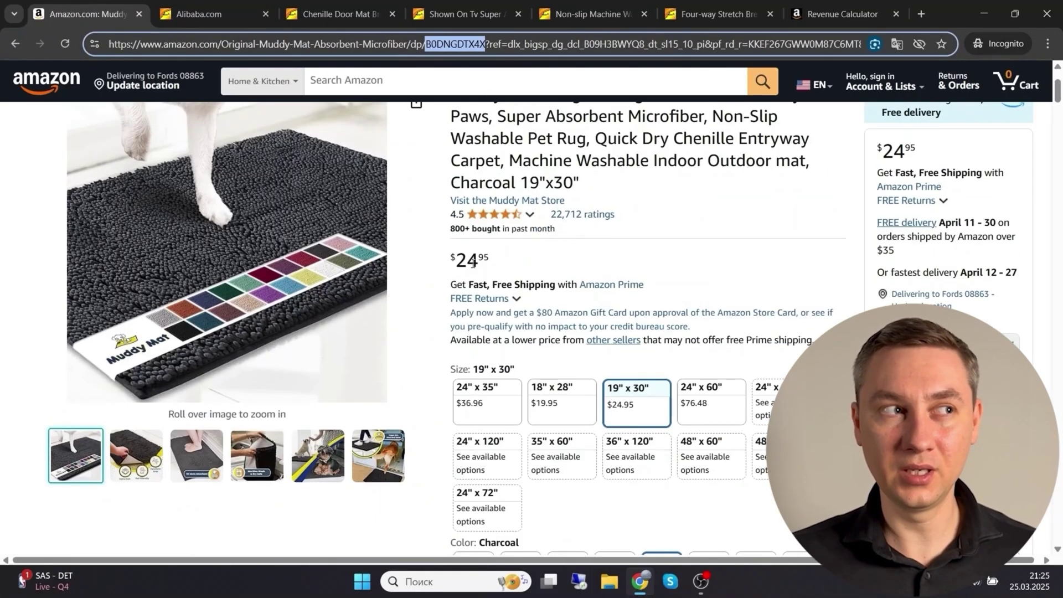
- Check the Charcoal 19" x 30" Muddy Mat's price, examine its costs and margin in the Revenue Calculator, and return to the listing
double_click(459, 256)
scroll(694, 363, down, 5)
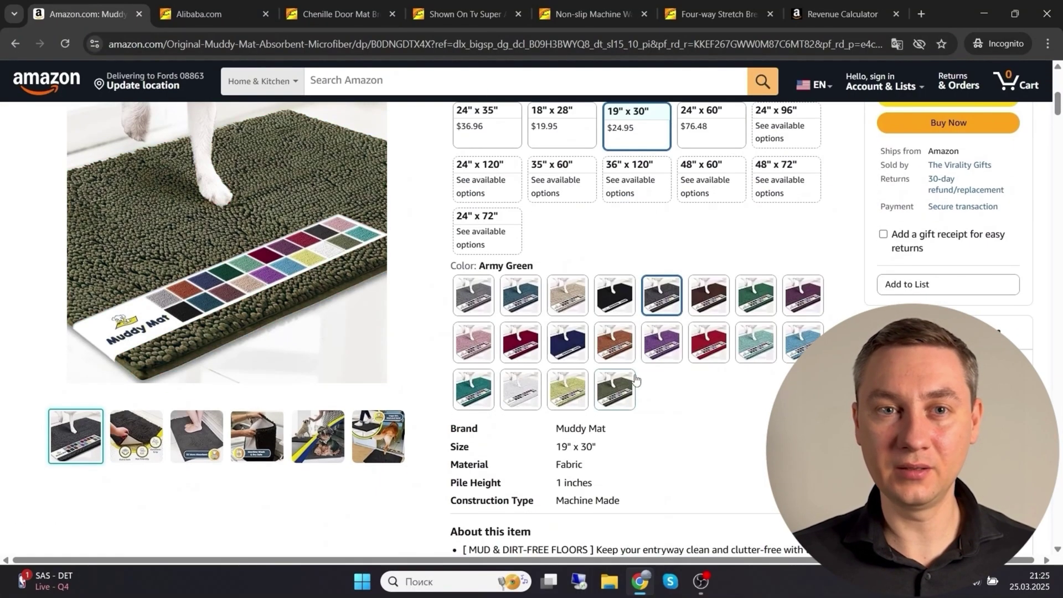
click(842, 14)
scroll(283, 367, down, 5)
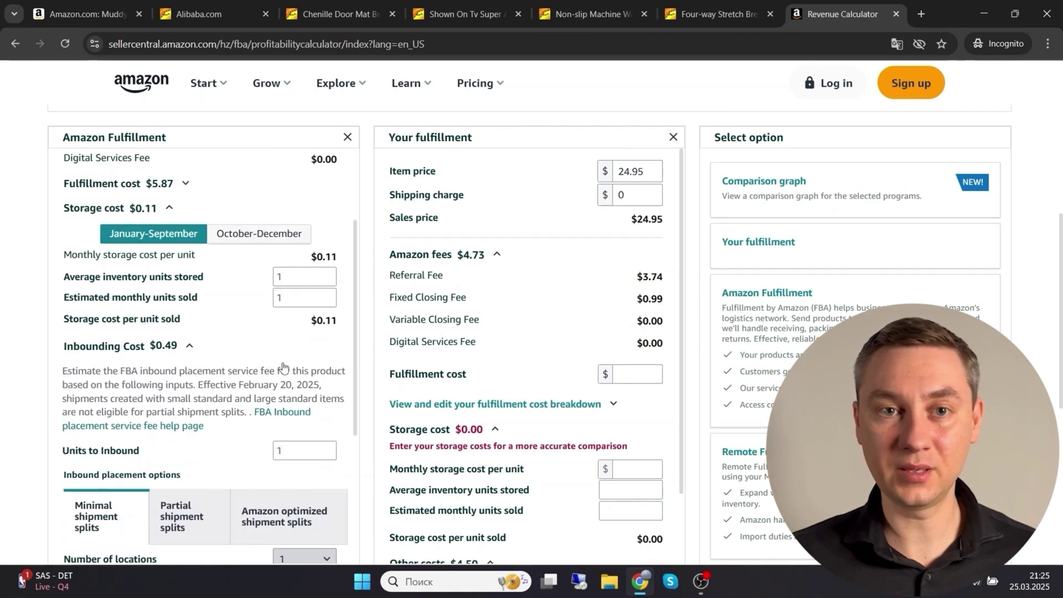
scroll(285, 367, down, 4)
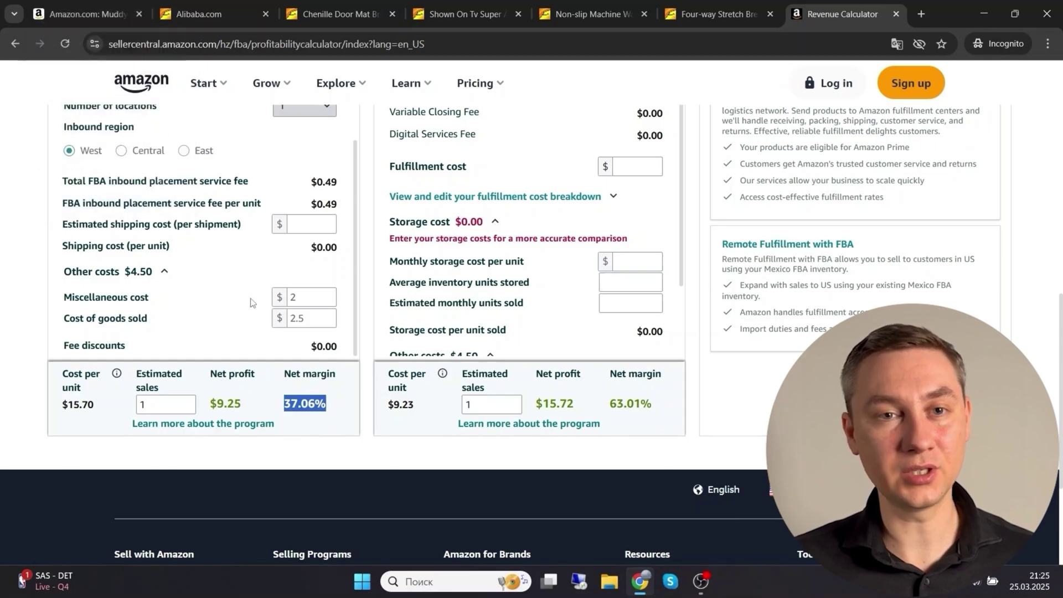
scroll(247, 305, up, 5)
click(86, 14)
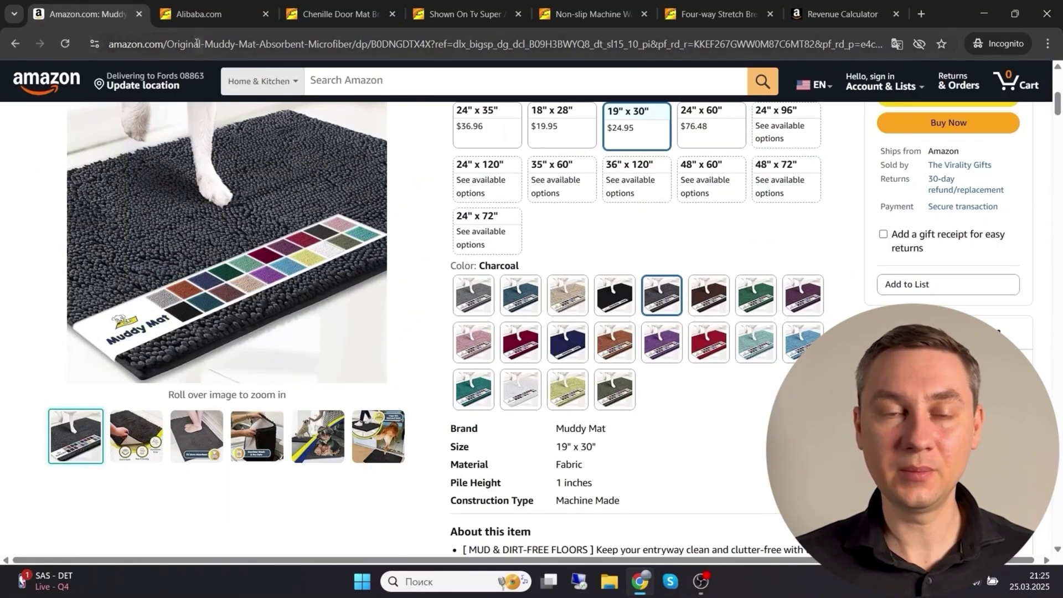